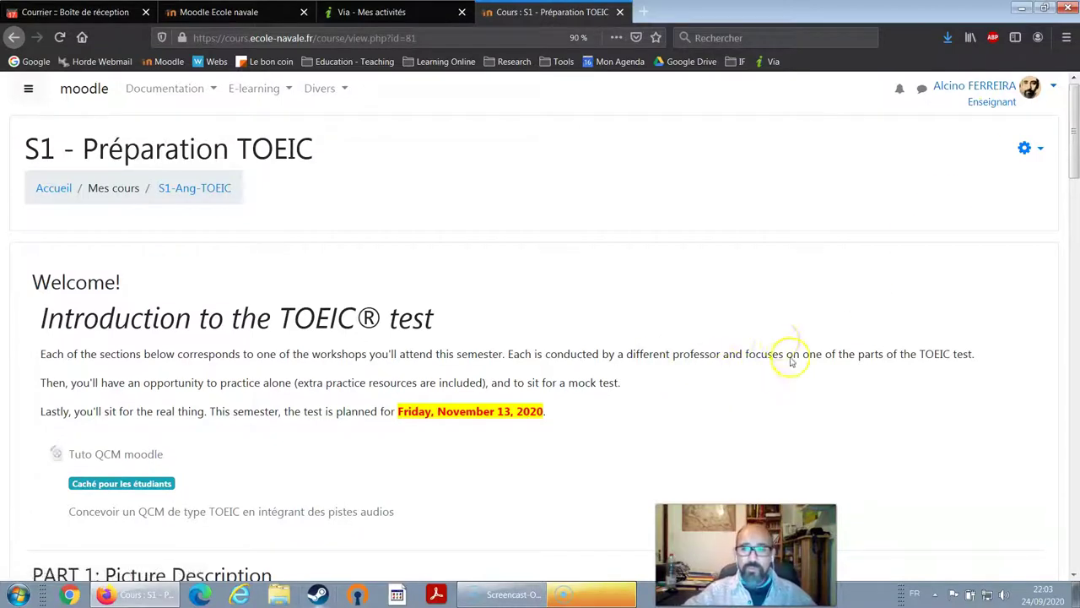
- Turn on editing mode for the S1 - Préparation TOEIC course
scroll(832, 316, down, 5)
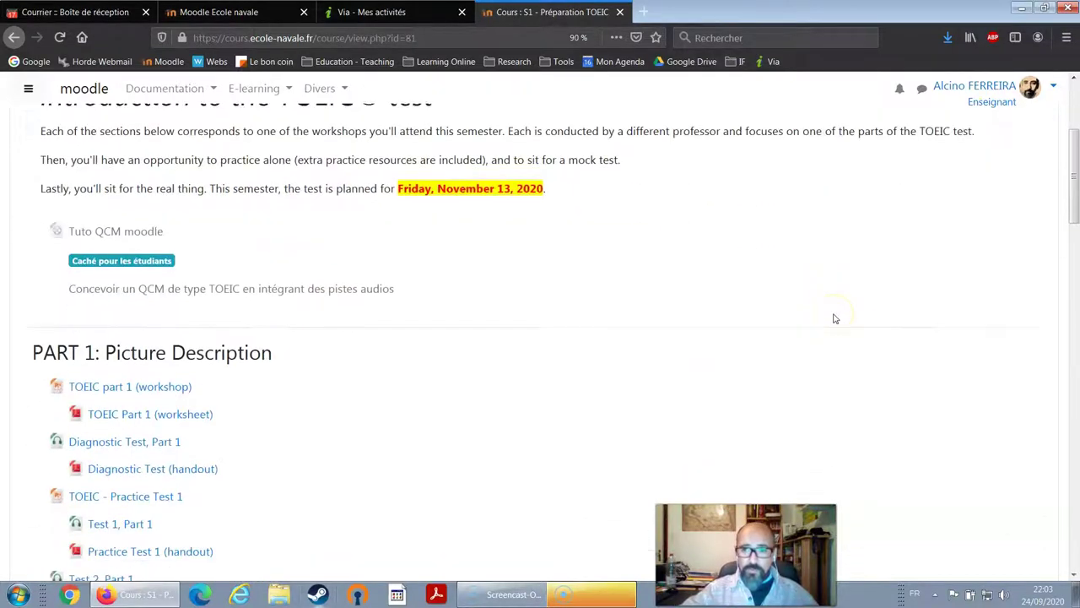
scroll(955, 250, up, 5)
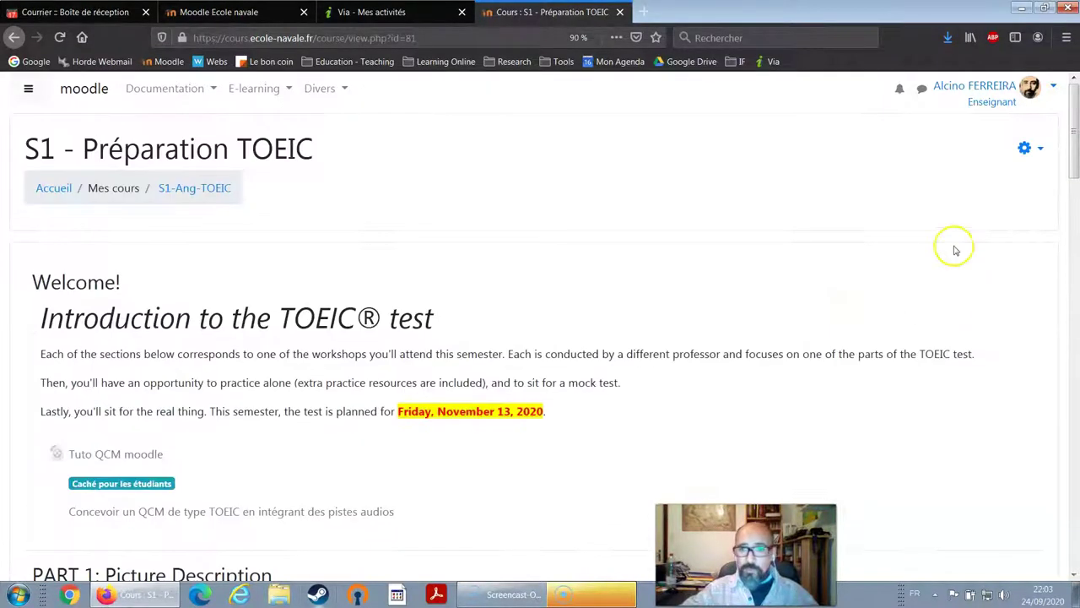
click(1036, 150)
click(926, 199)
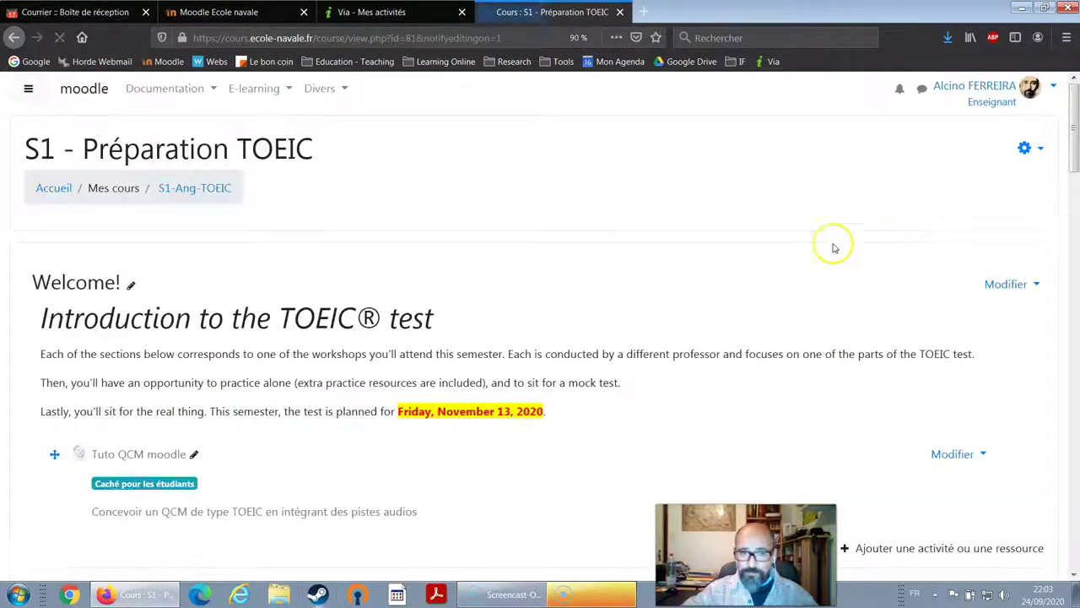
- Add a Via activity to the Welcome section of the course
scroll(802, 270, down, 4)
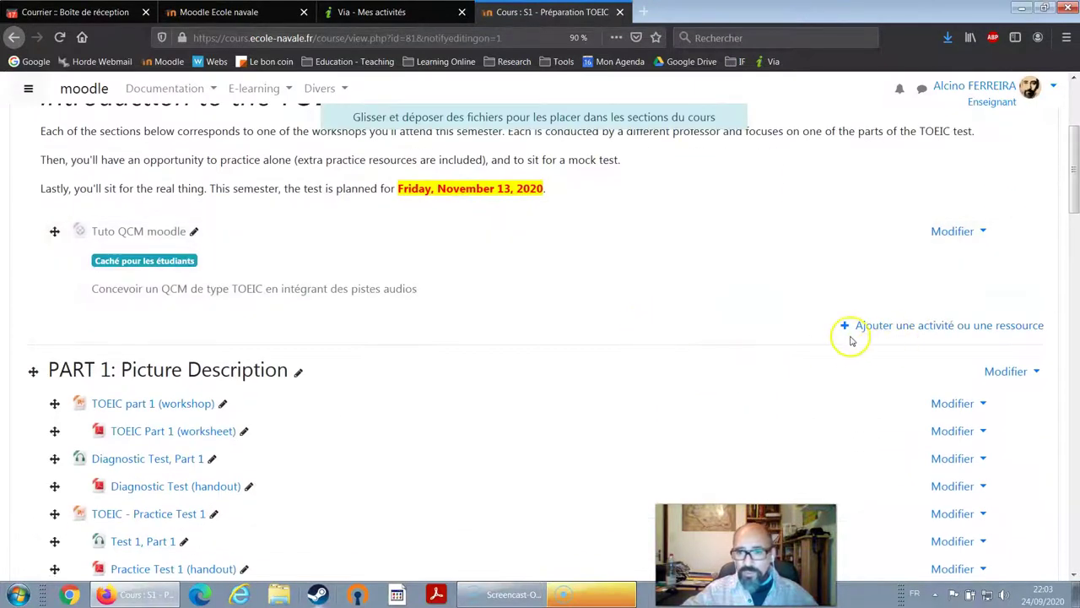
scroll(717, 380, down, 10)
scroll(760, 427, up, 5)
scroll(768, 422, up, 6)
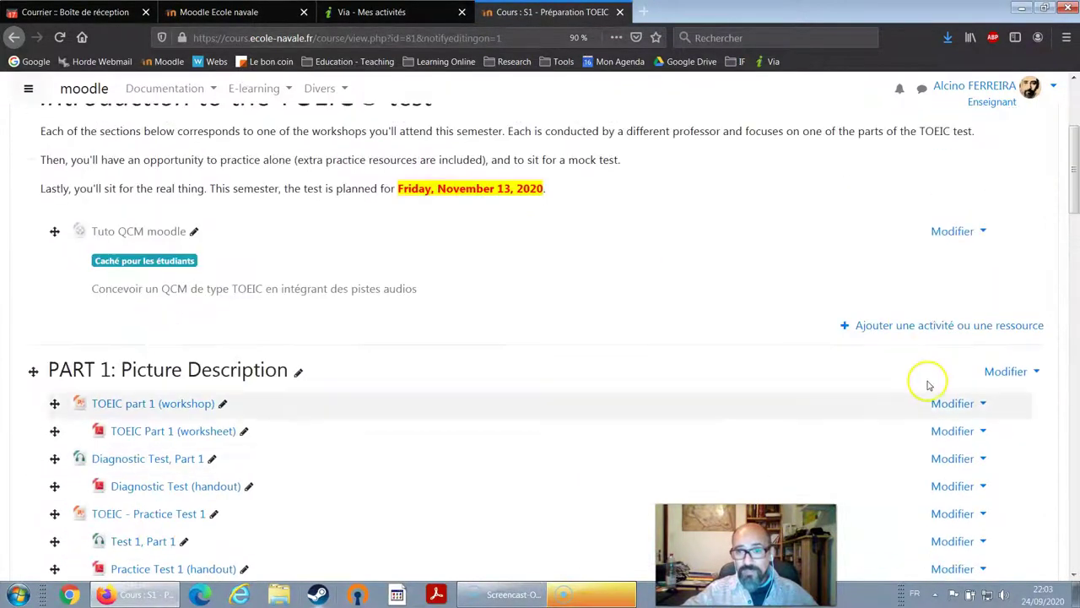
click(928, 327)
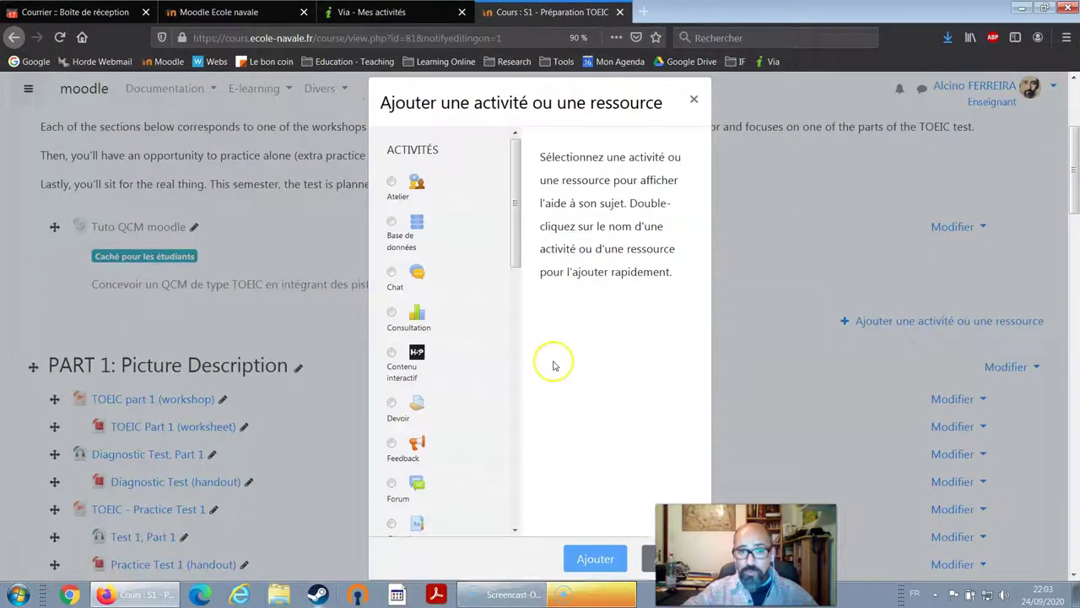
scroll(506, 337, down, 3)
scroll(471, 323, down, 10)
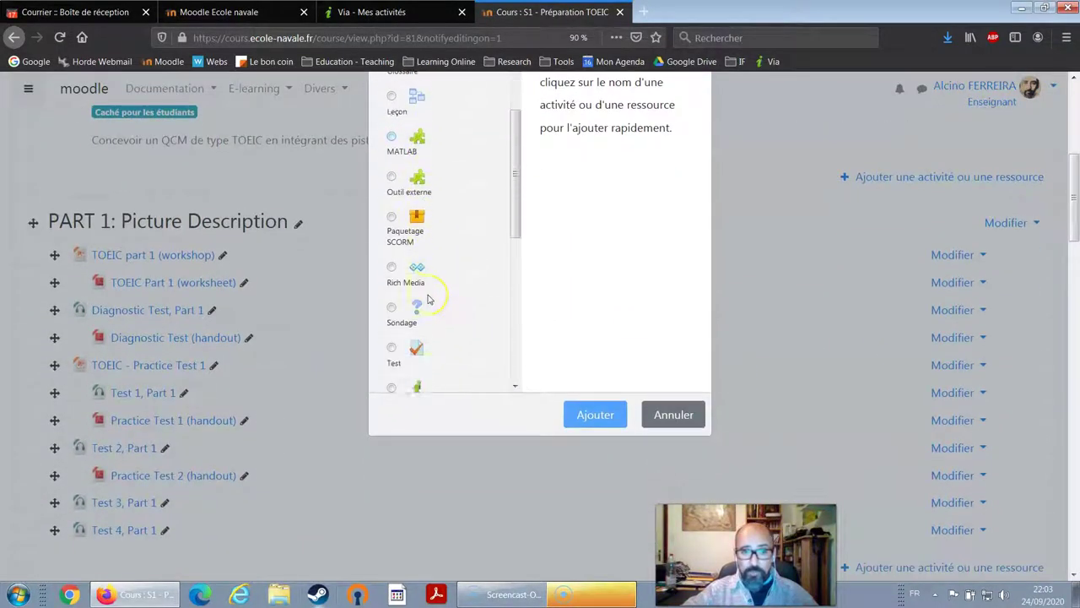
scroll(428, 298, down, 3)
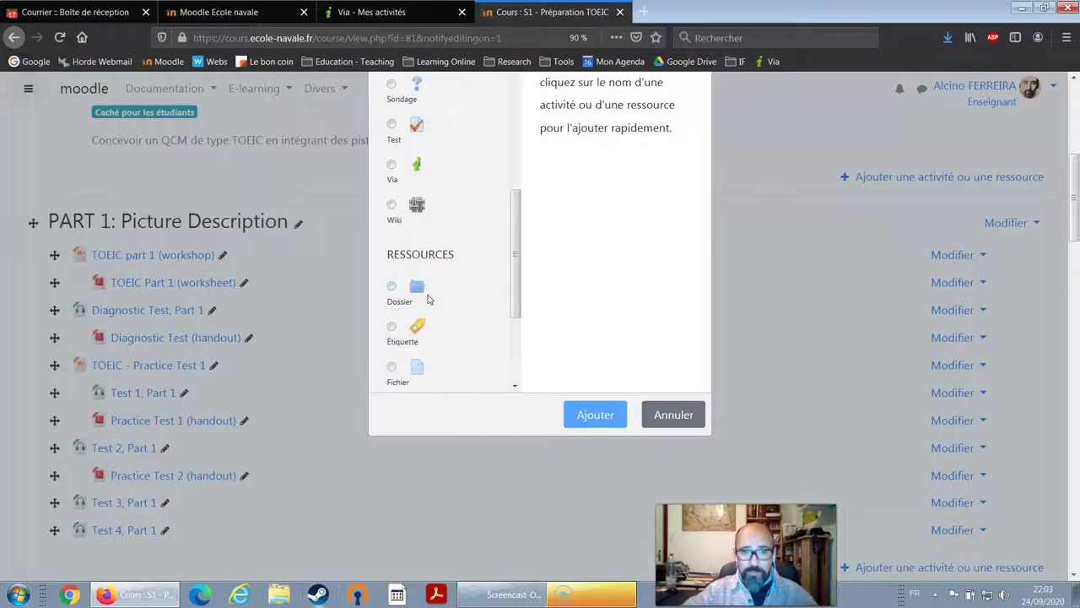
click(390, 173)
click(607, 420)
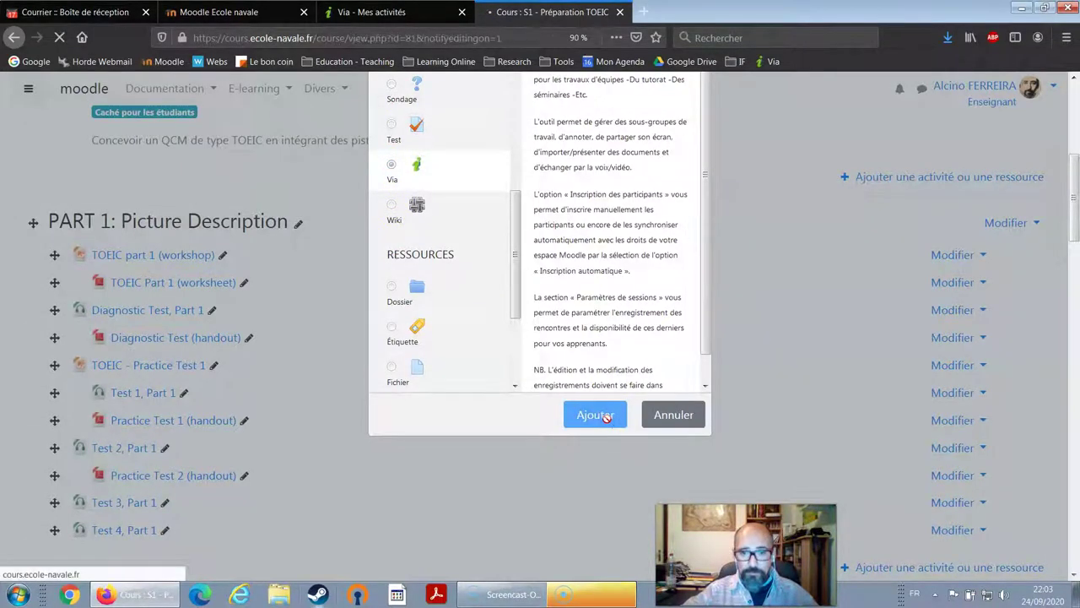
- Enter "Tuto" as the title of the new Via activity
scroll(401, 436, down, 1)
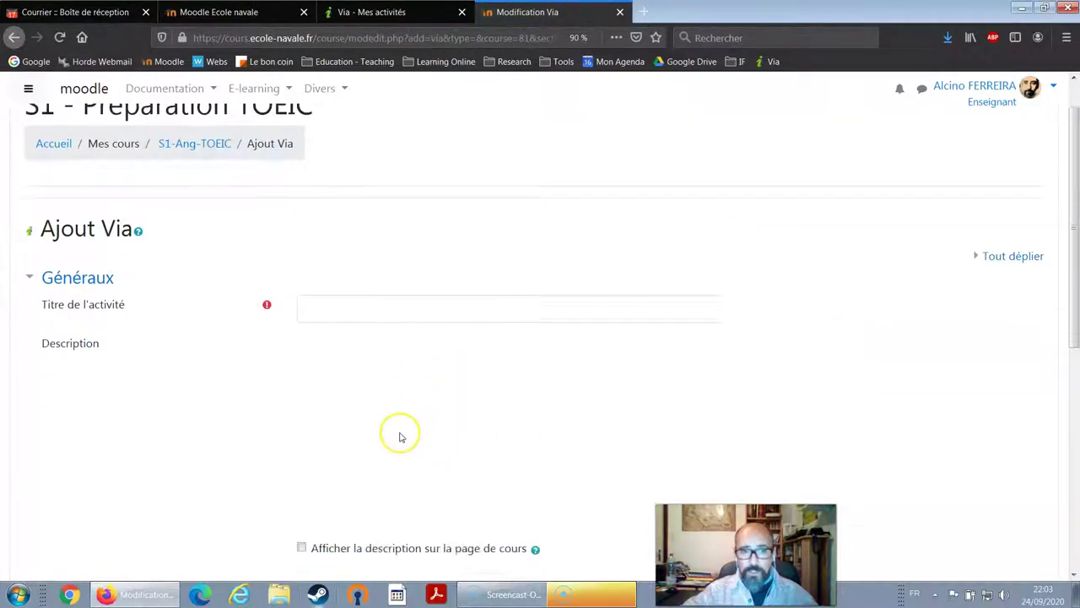
scroll(401, 437, down, 1)
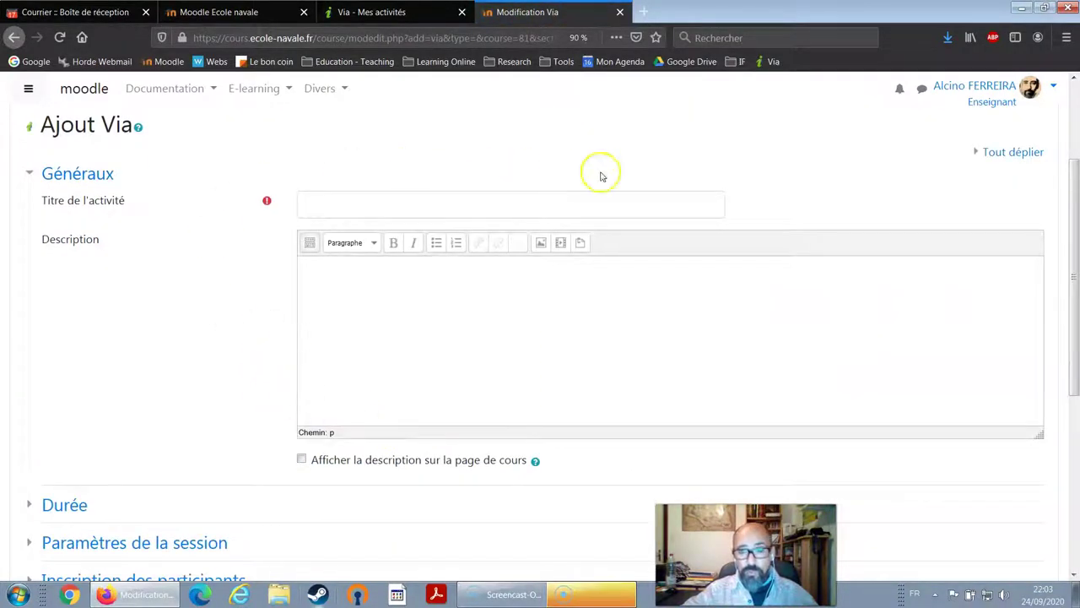
click(381, 208)
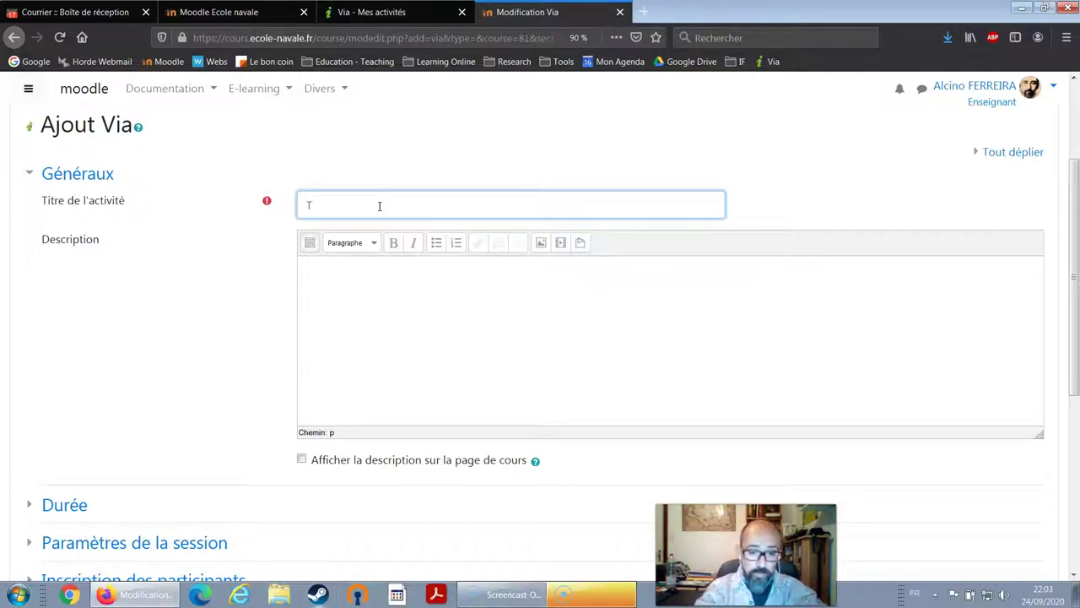
click(340, 320)
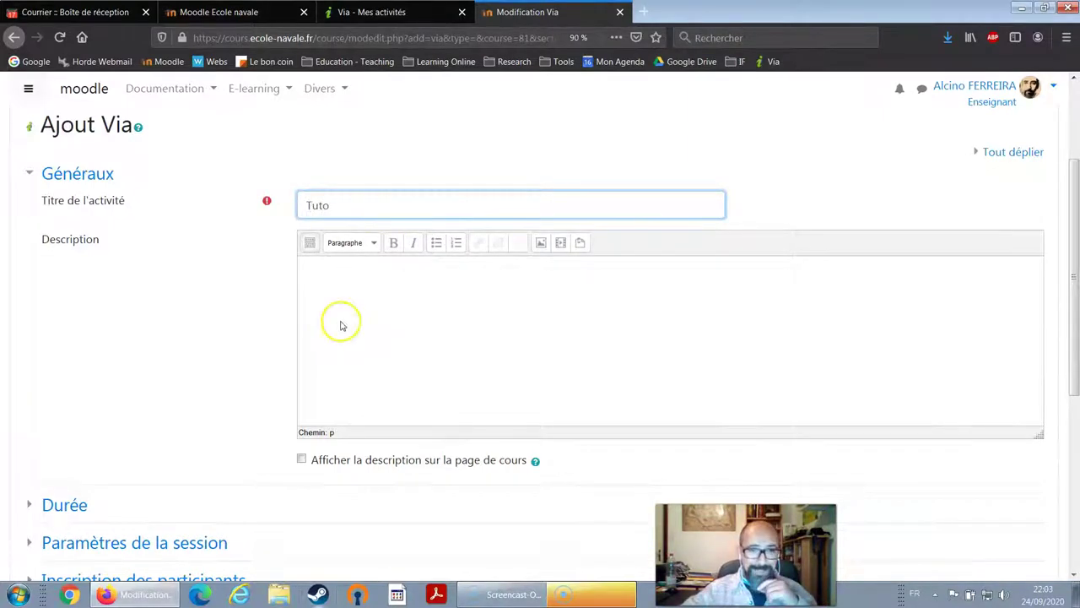
scroll(340, 320, down, 2)
click(317, 133)
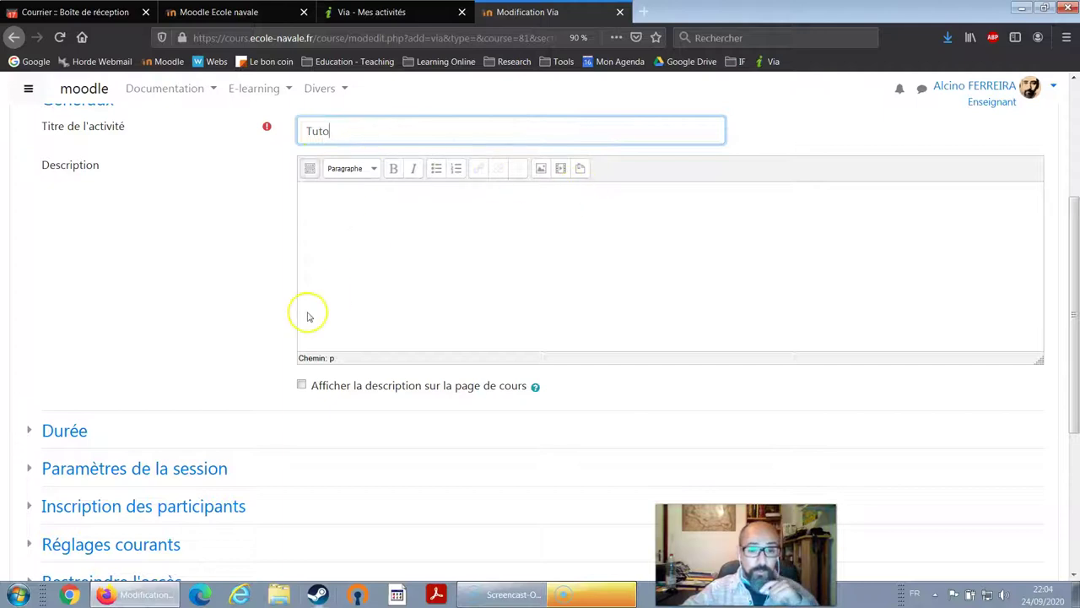
- Make the activity permanent in its Durée settings
scroll(306, 313, down, 2)
scroll(306, 313, up, 2)
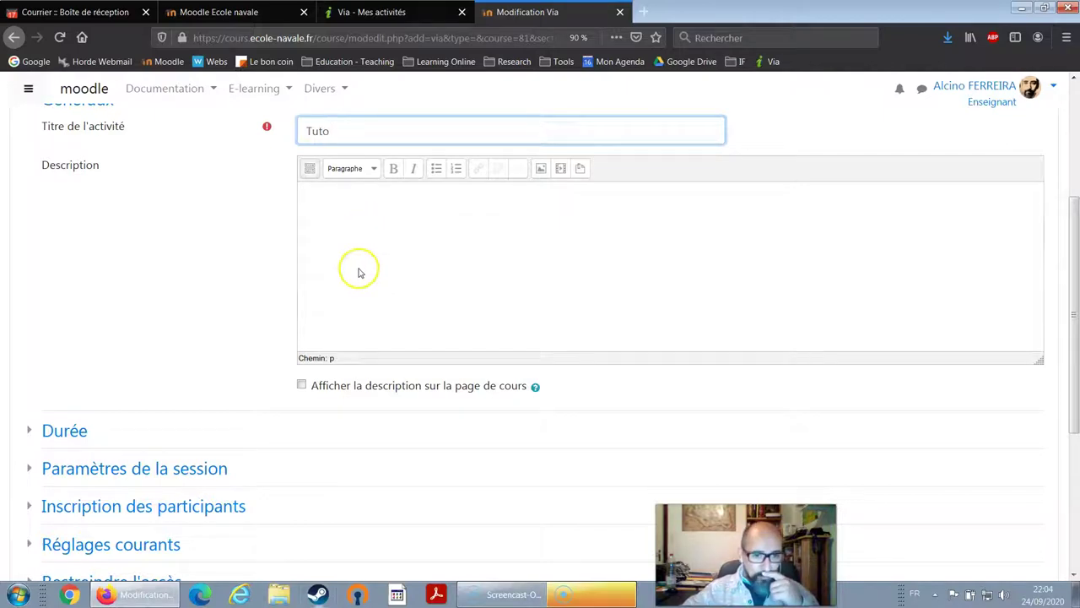
scroll(345, 265, down, 5)
scroll(308, 255, down, 1)
click(30, 208)
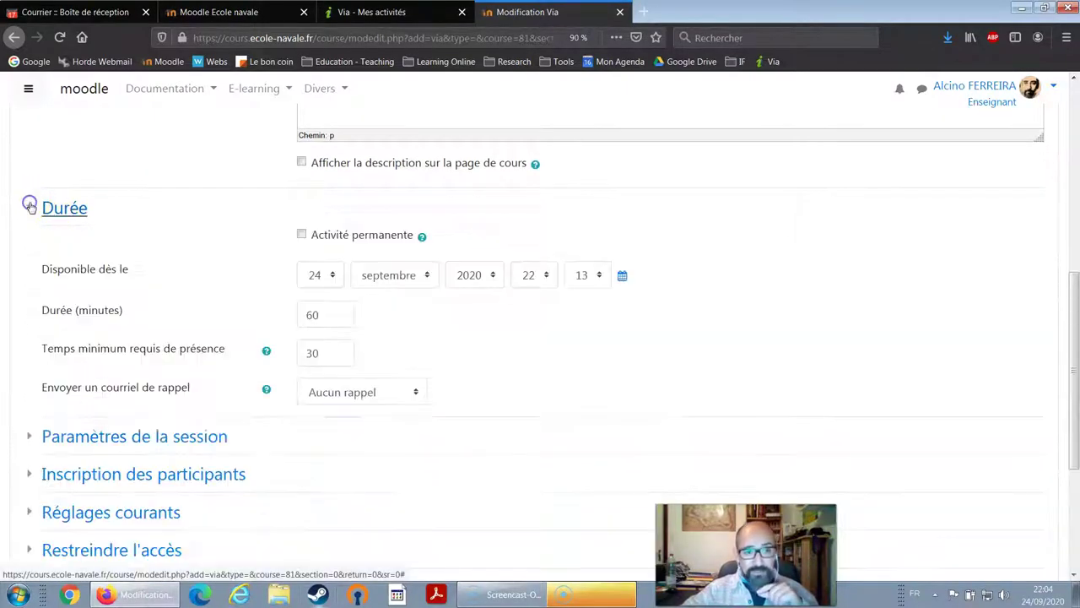
click(302, 235)
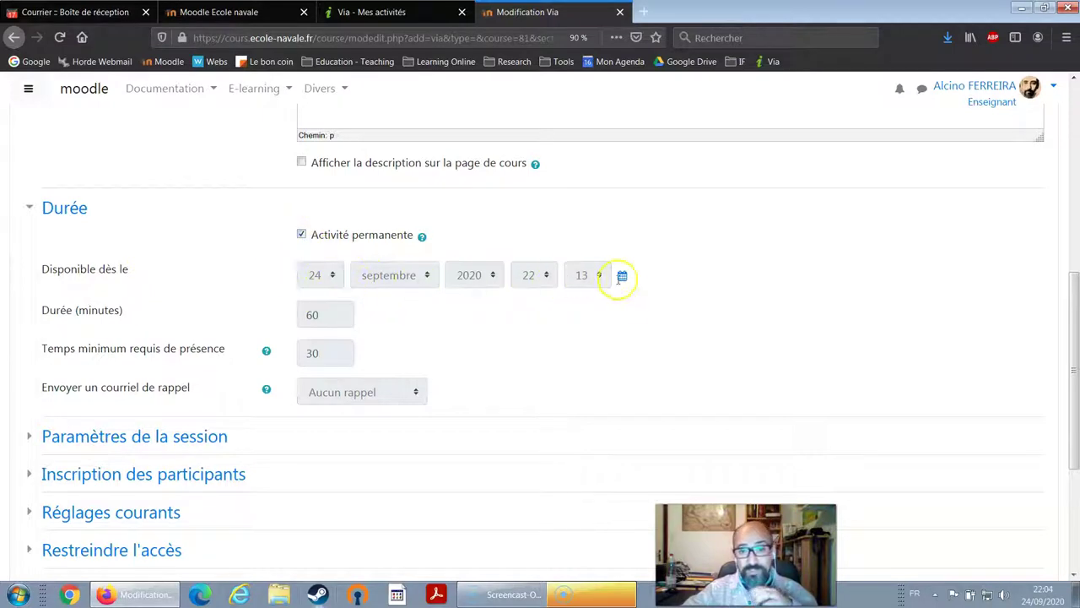
- Expand the session parameters and examine the available activity types, leaving the selection as it is
scroll(417, 361, down, 2)
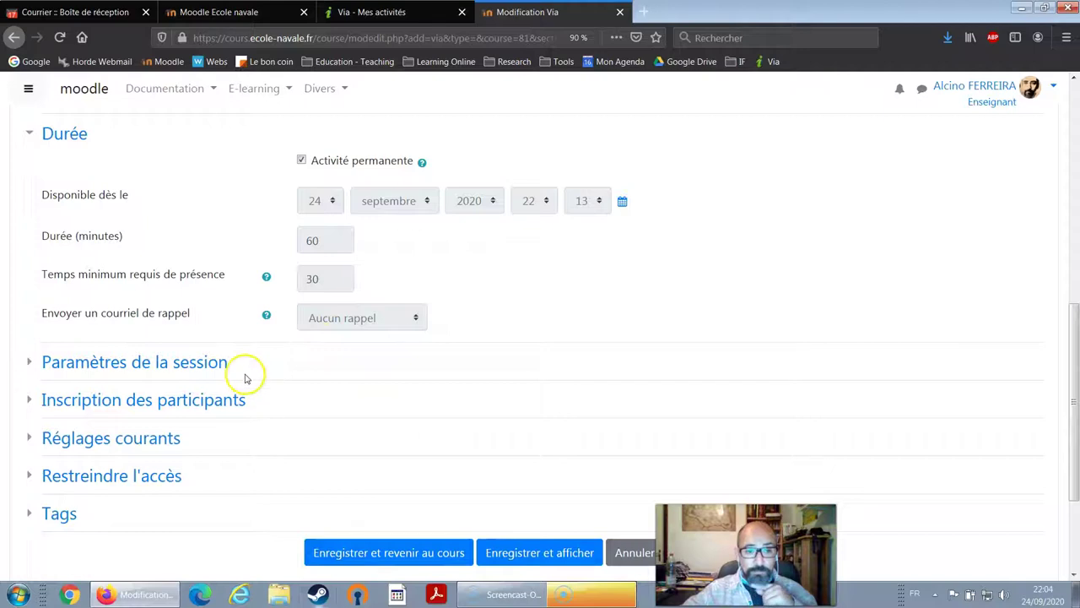
scroll(248, 379, down, 2)
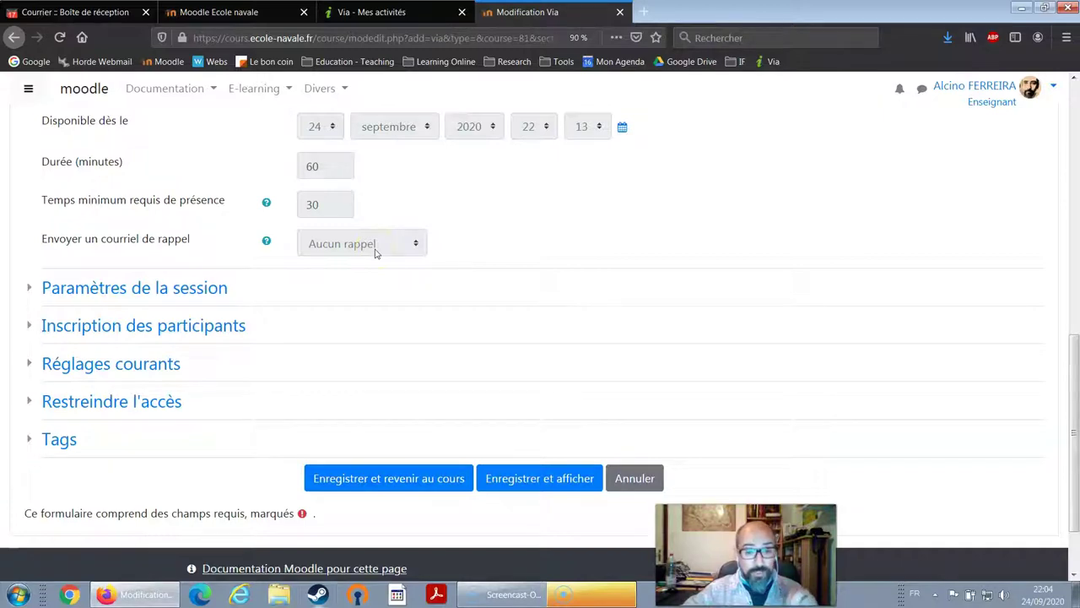
click(38, 295)
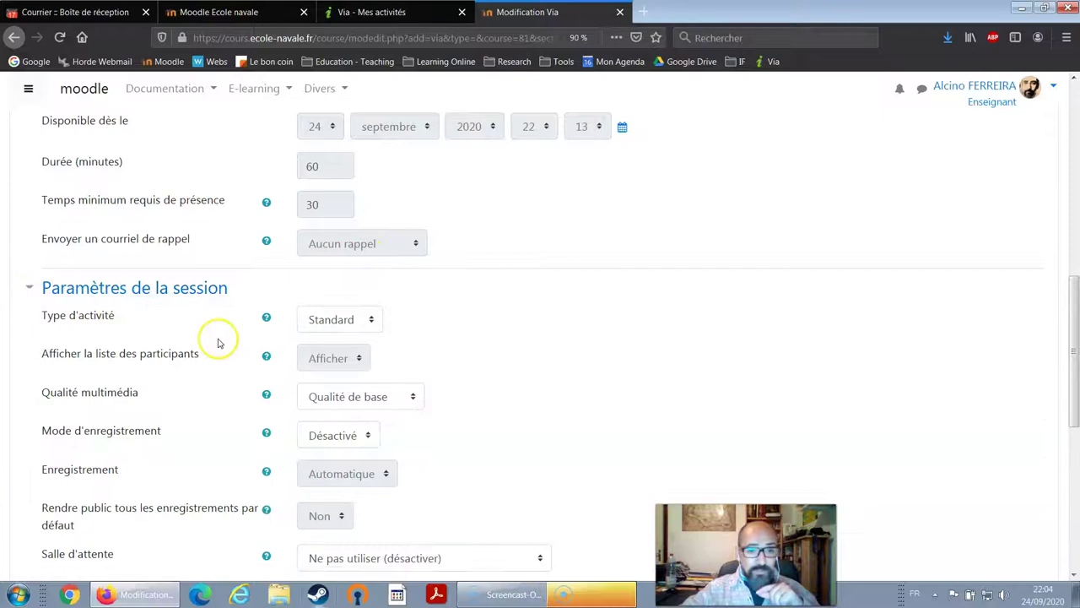
scroll(217, 340, down, 2)
click(369, 245)
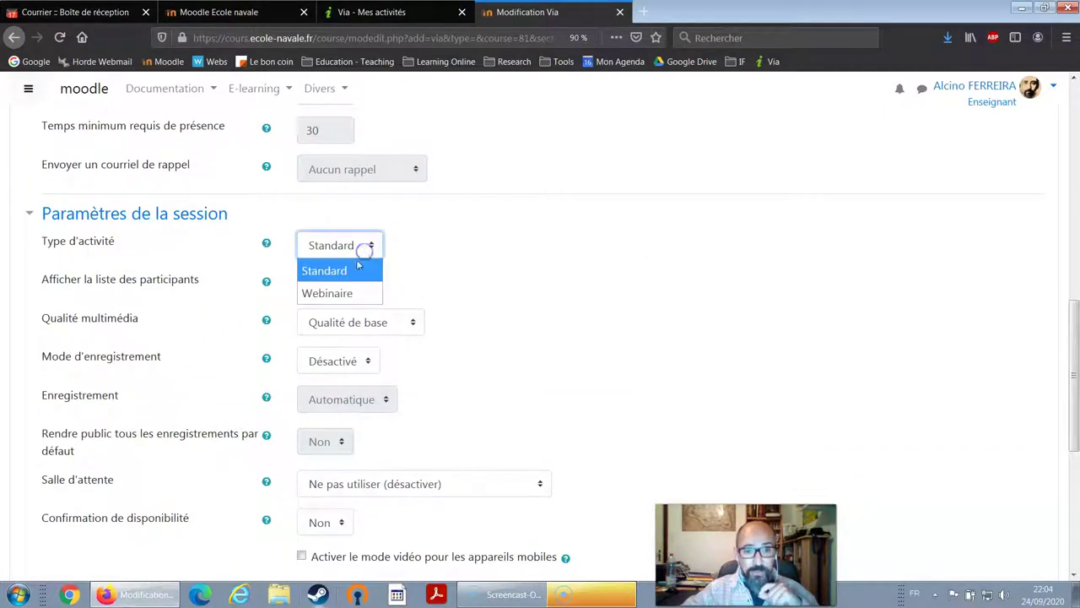
click(436, 244)
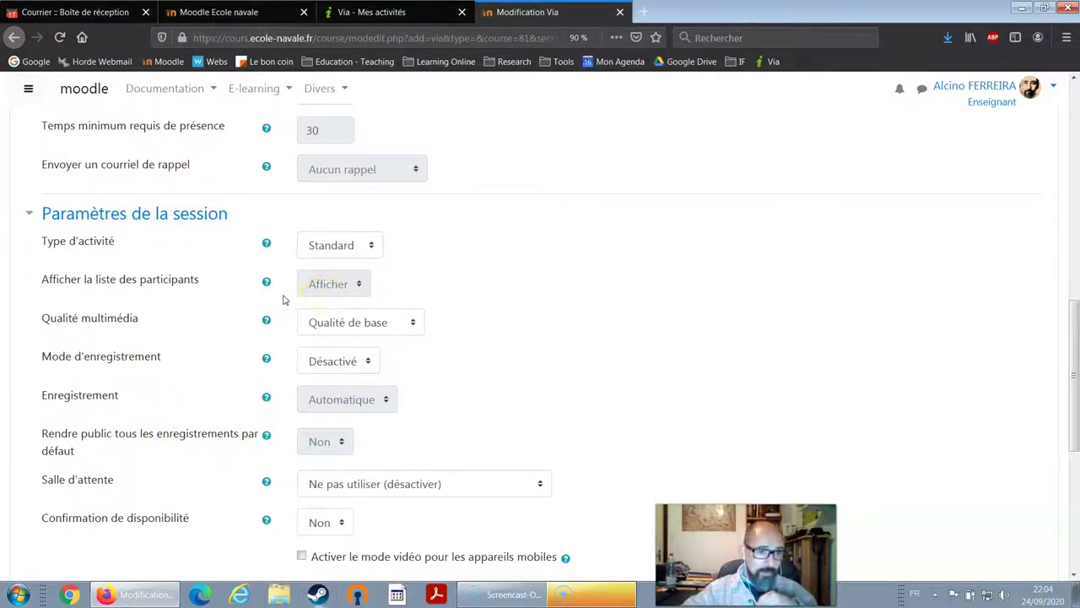
- Examine the multimedia quality choices and the remaining recording, waiting room and availability settings
click(406, 321)
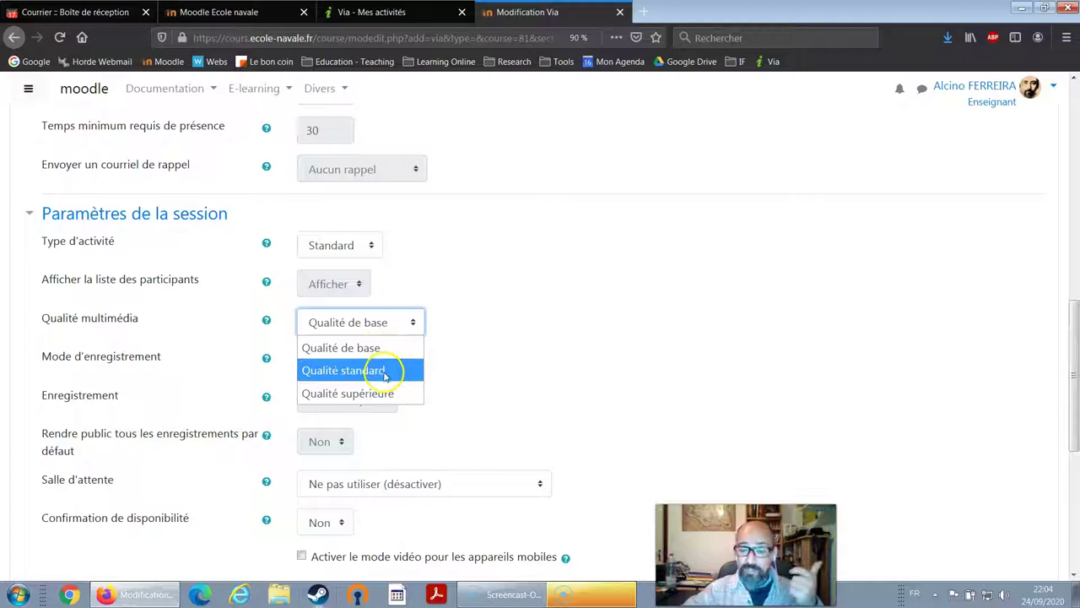
click(501, 348)
scroll(499, 324, down, 2)
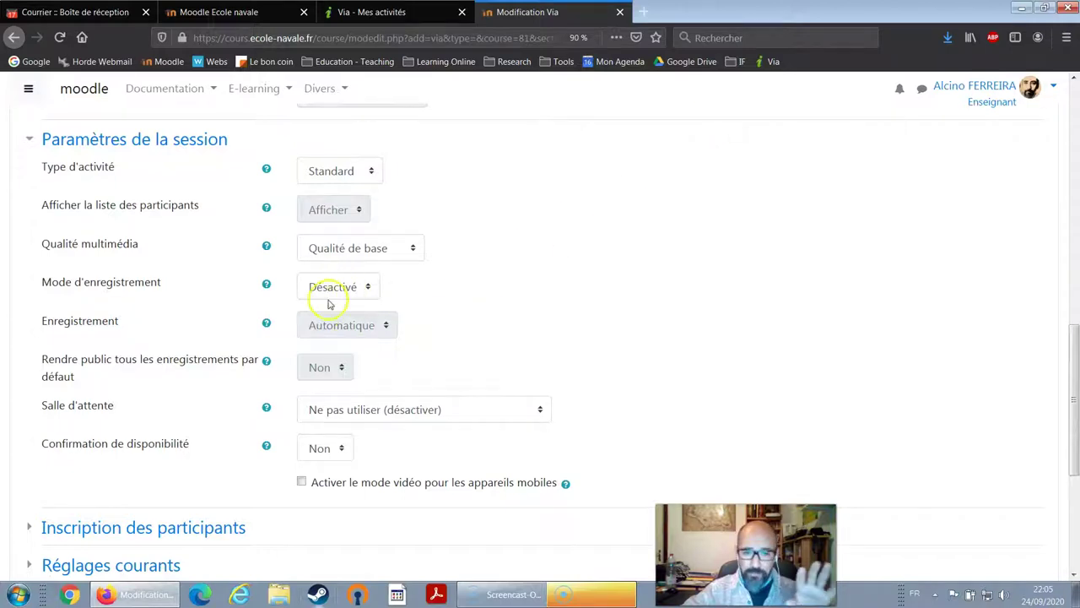
scroll(330, 301, down, 2)
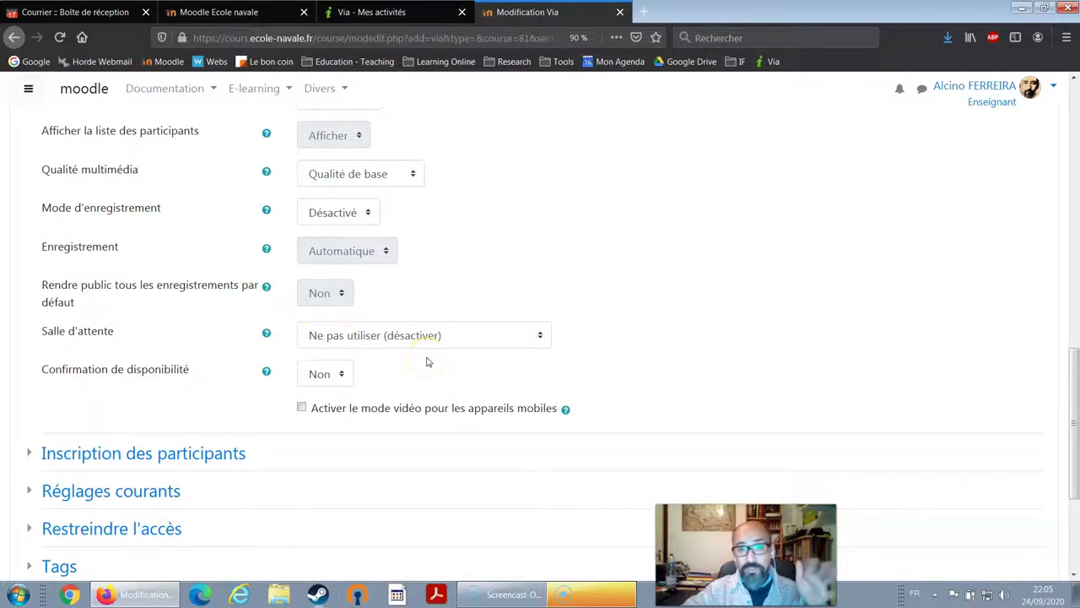
scroll(265, 337, down, 2)
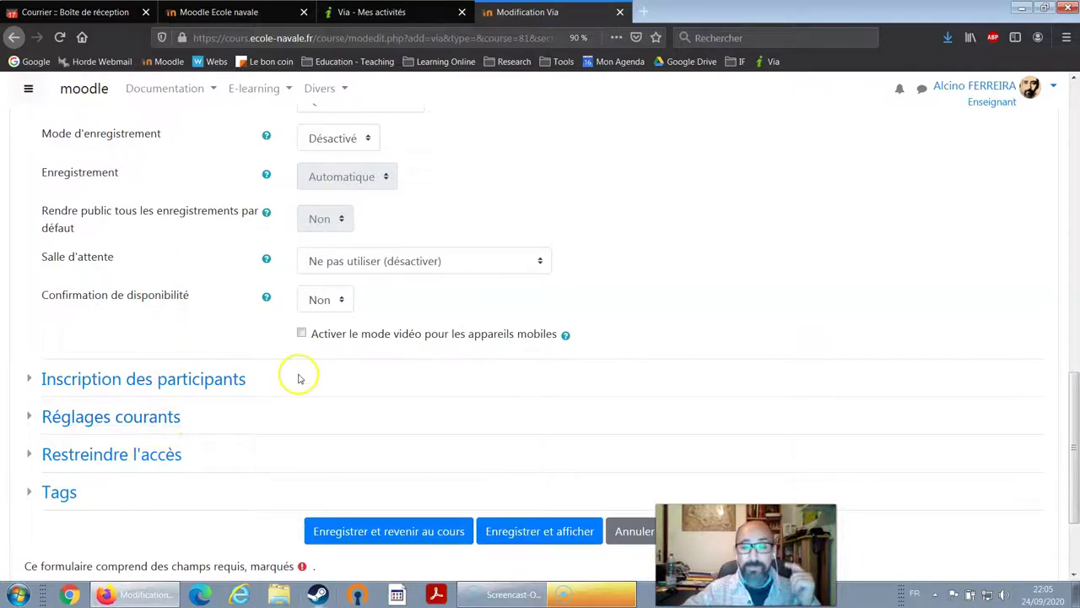
scroll(294, 410, down, 2)
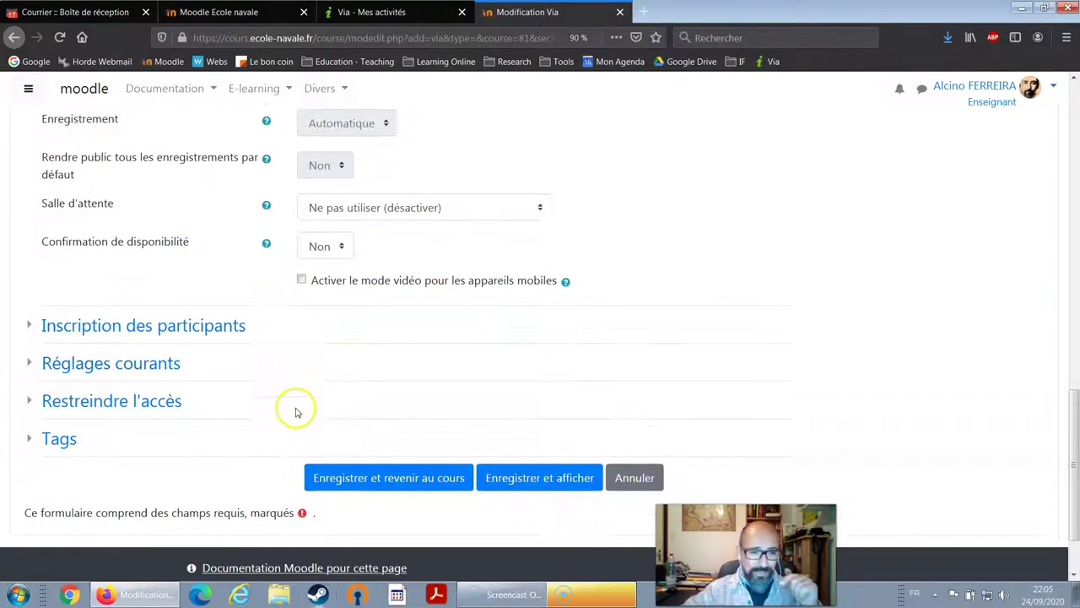
- Set the enrolment type under Inscription des participants to manual enrolment
click(42, 309)
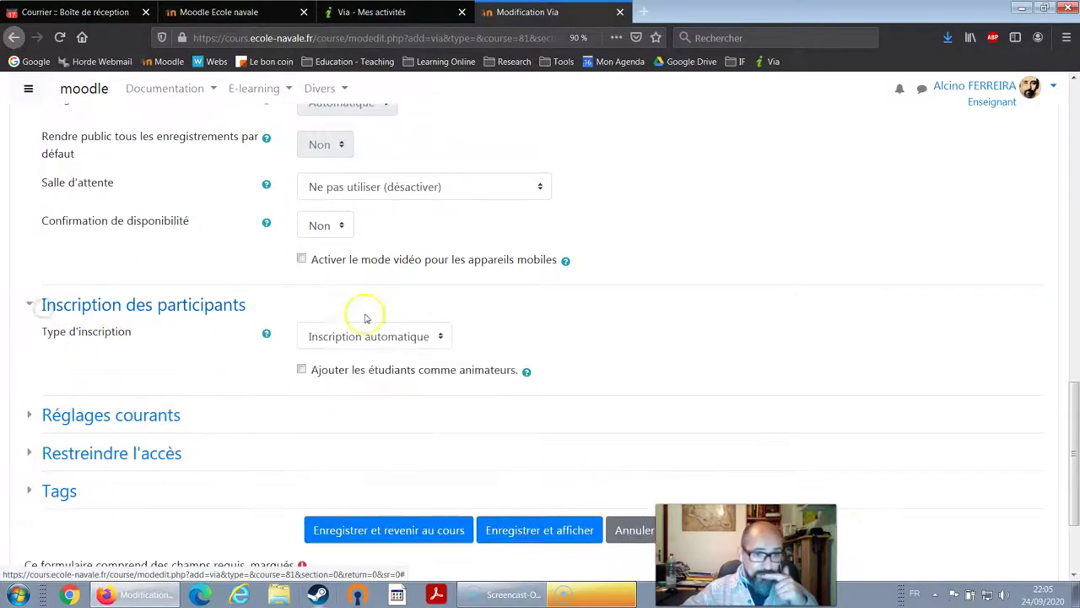
click(388, 338)
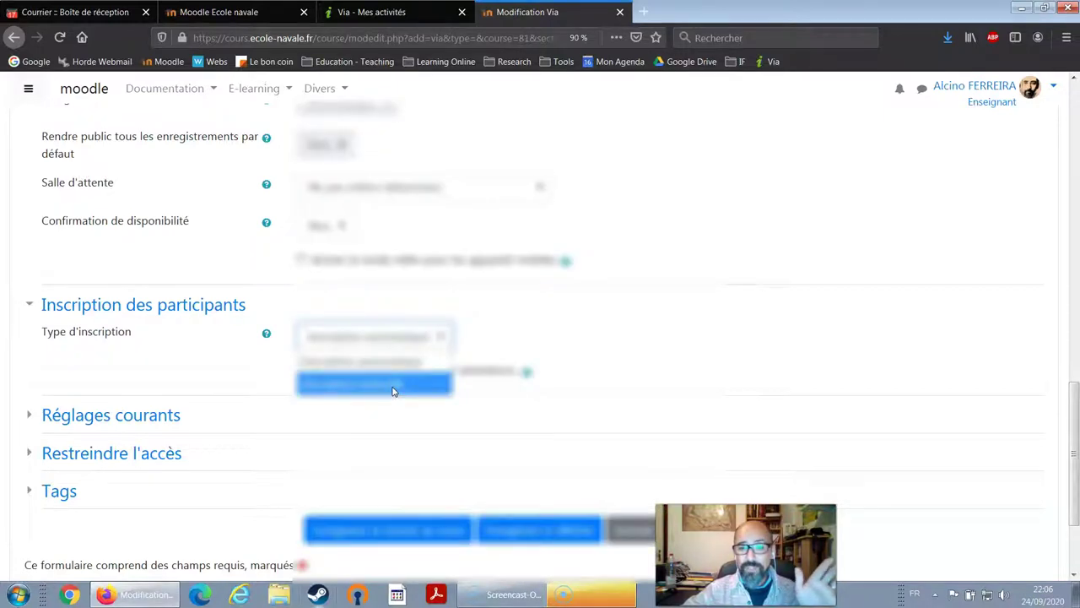
click(318, 384)
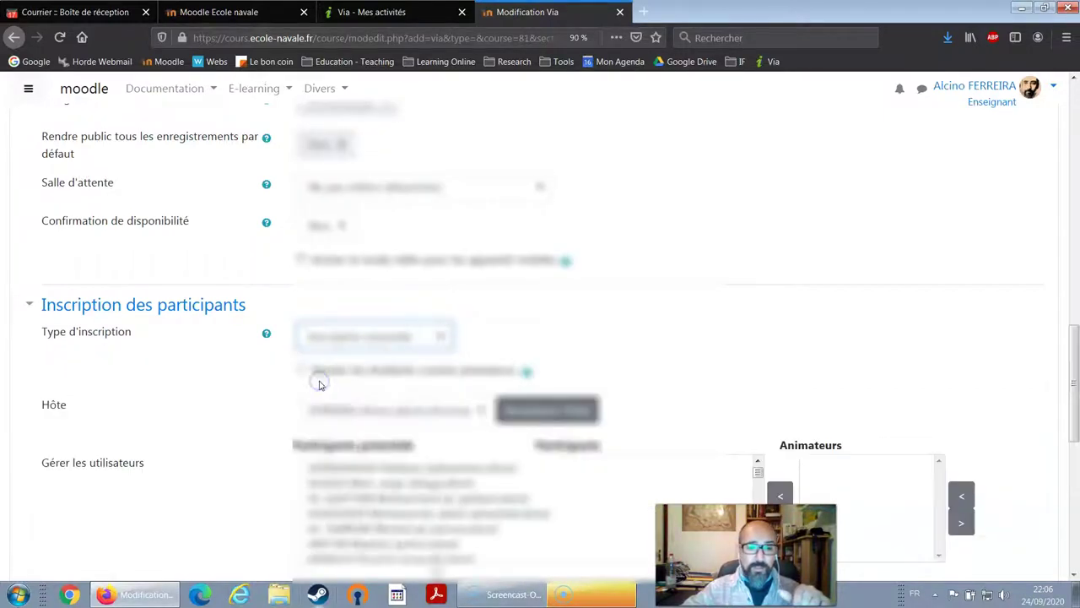
- Examine the host, participant, animator and participant search fields offered for manual enrolment
scroll(174, 412, down, 3)
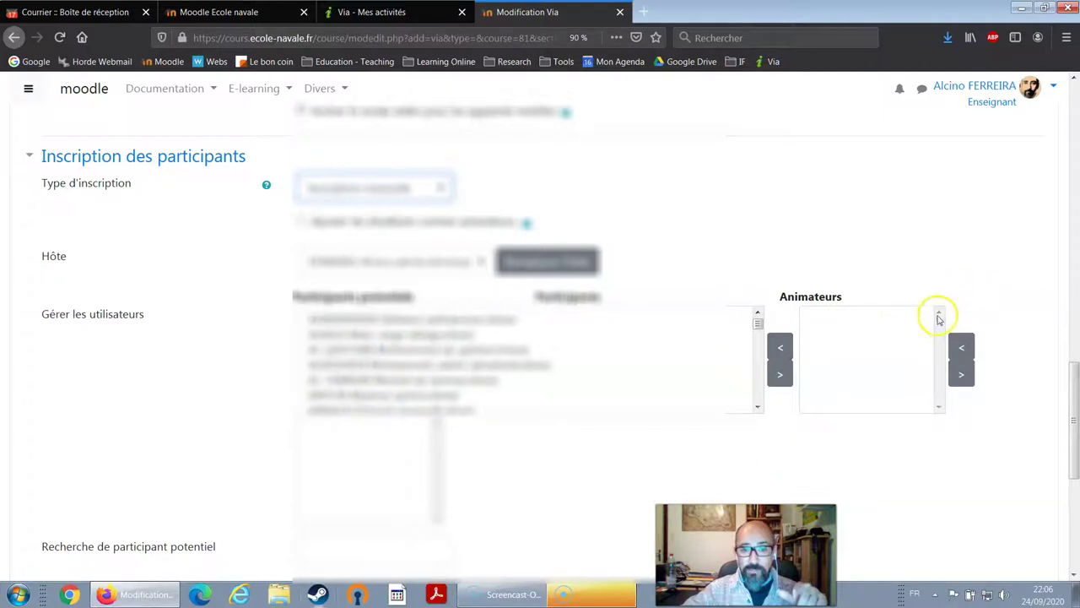
scroll(818, 407, down, 2)
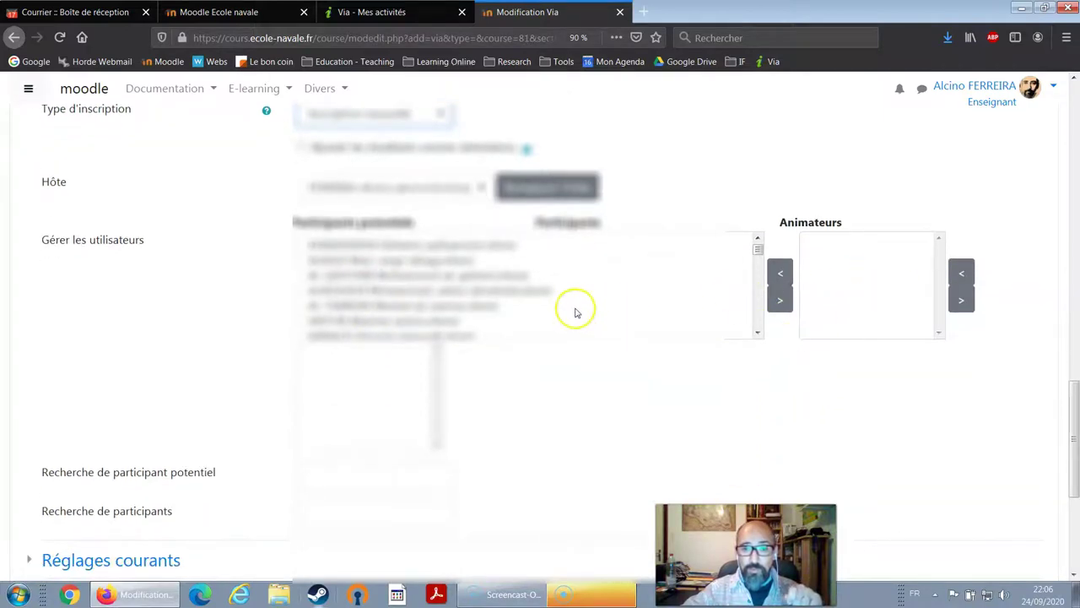
scroll(176, 315, down, 1)
scroll(349, 228, up, 3)
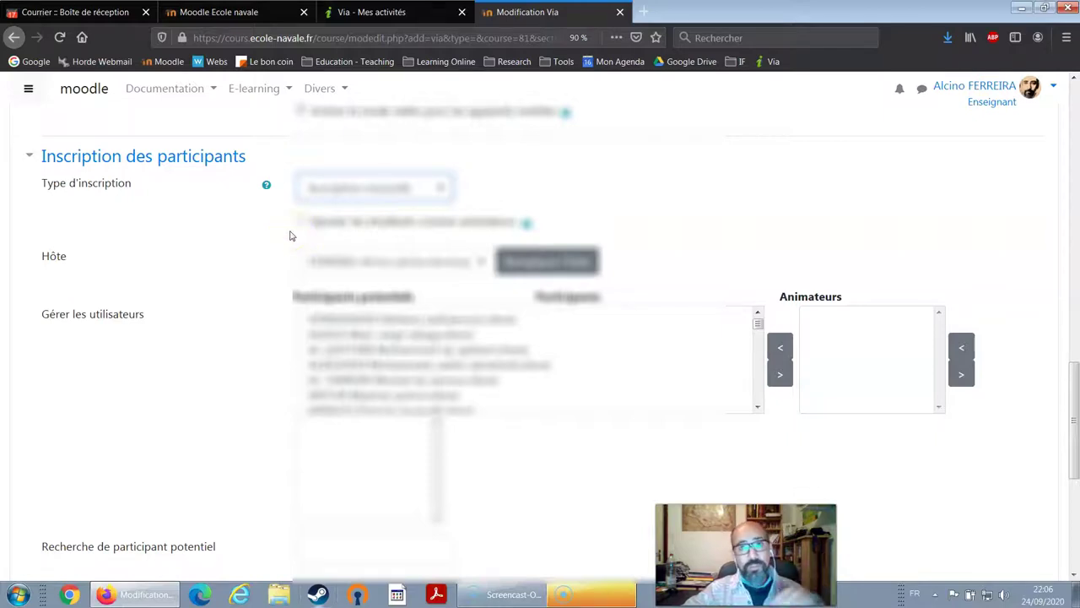
scroll(241, 348, down, 3)
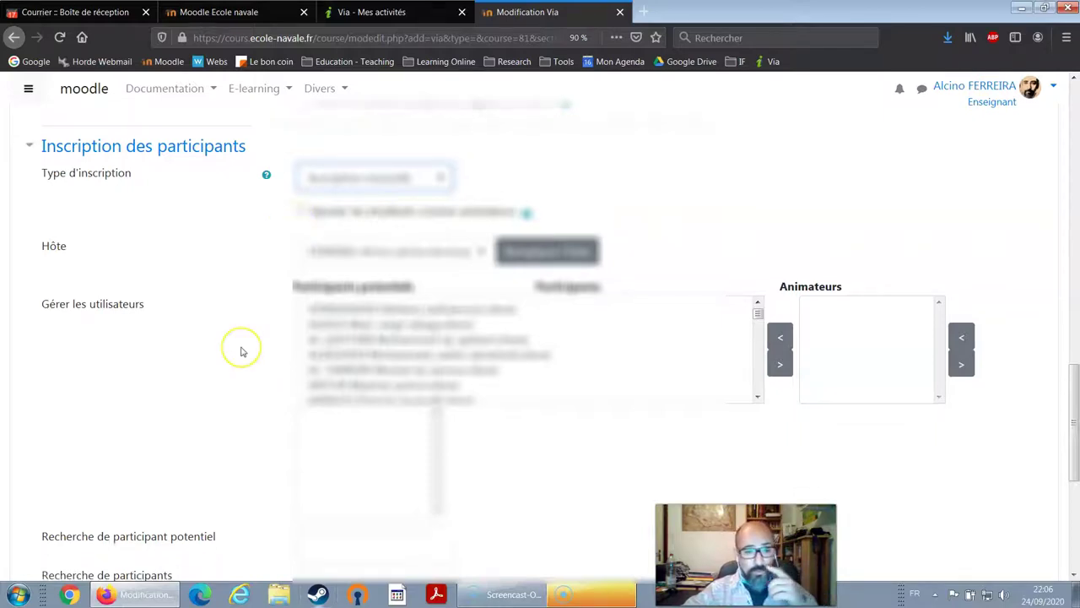
scroll(242, 351, down, 5)
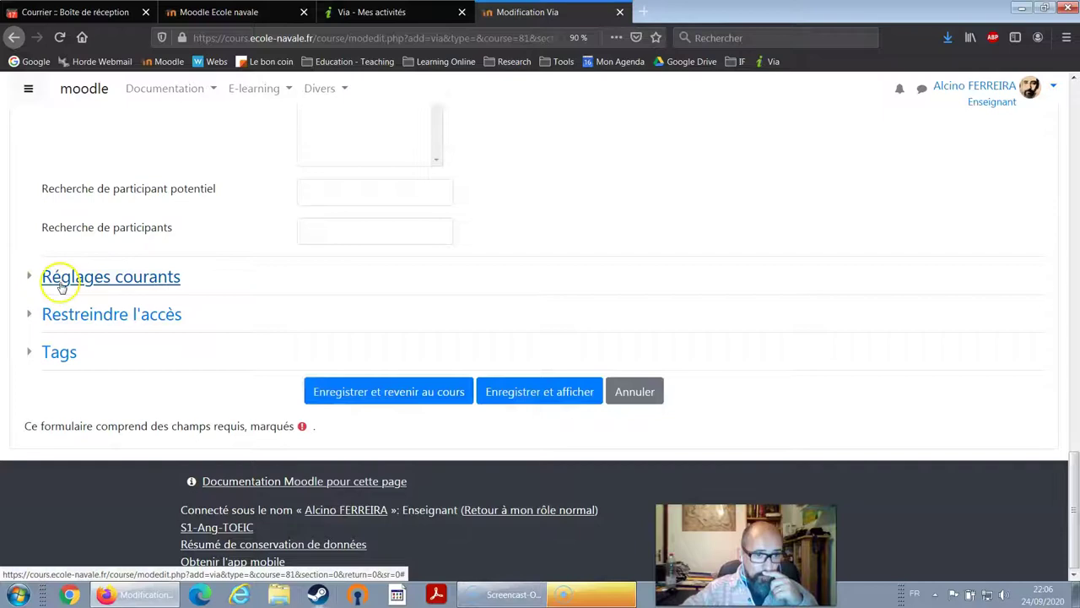
- Examine the common module settings and the access restriction options of the activity form, collapsing each section again
click(28, 276)
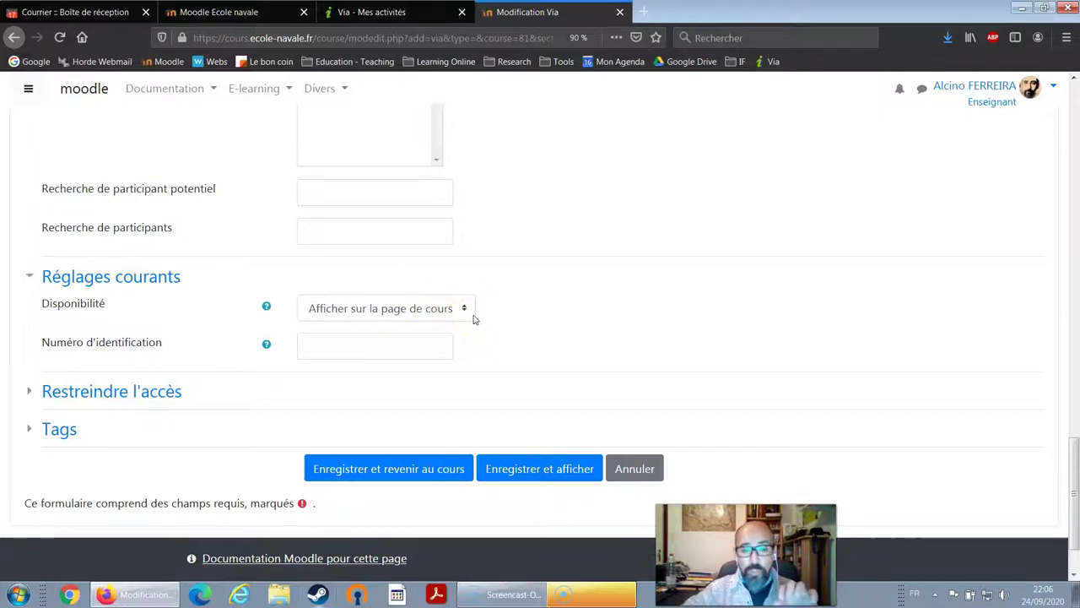
click(28, 275)
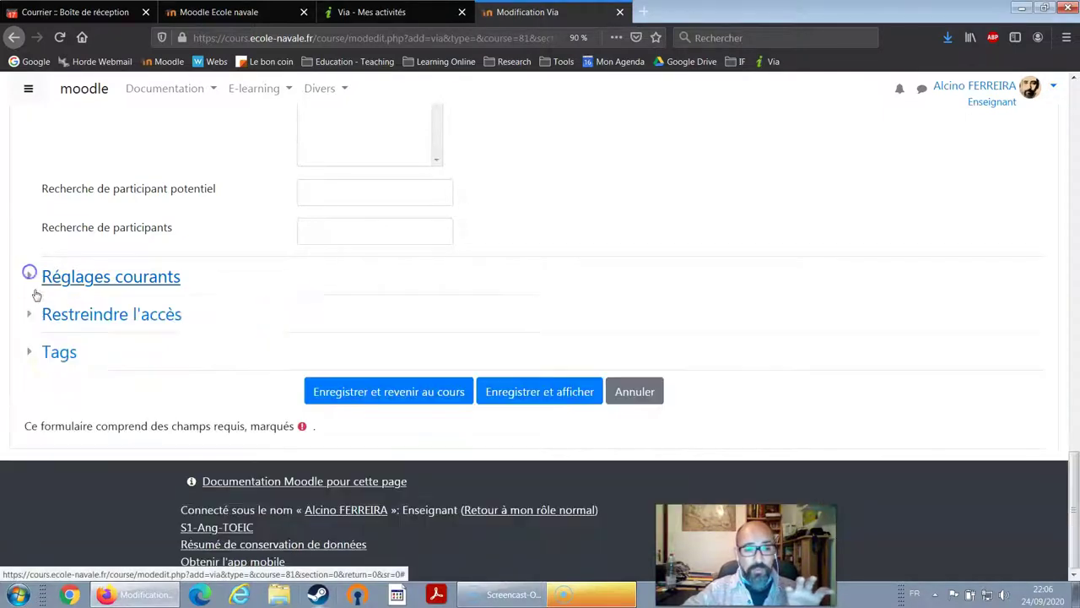
click(29, 314)
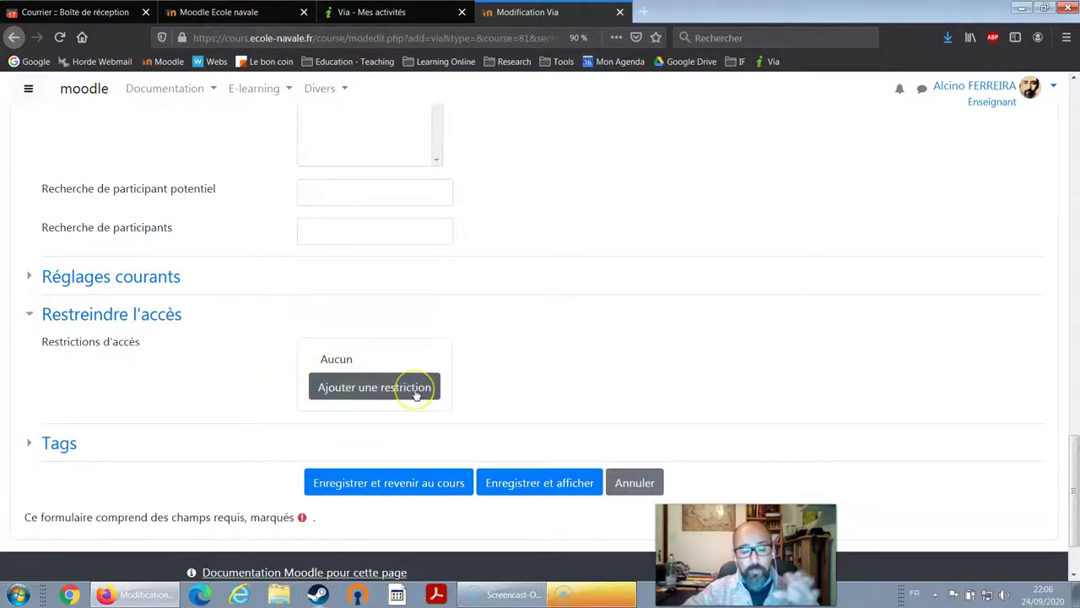
click(30, 316)
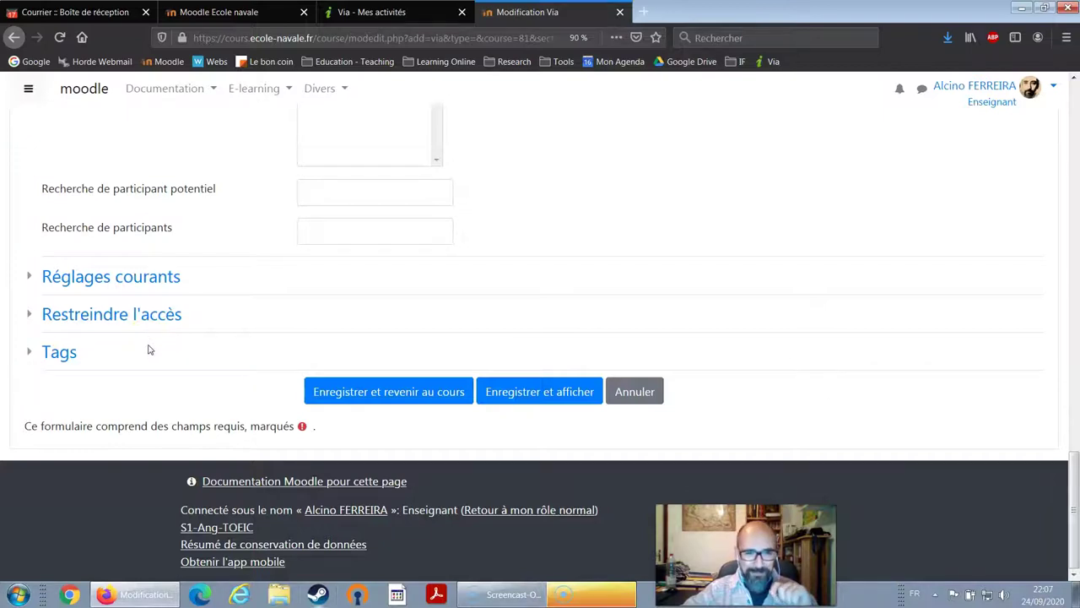
- Save the activity, return to the course and open the new Tuto activity in the Welcome! section
click(427, 394)
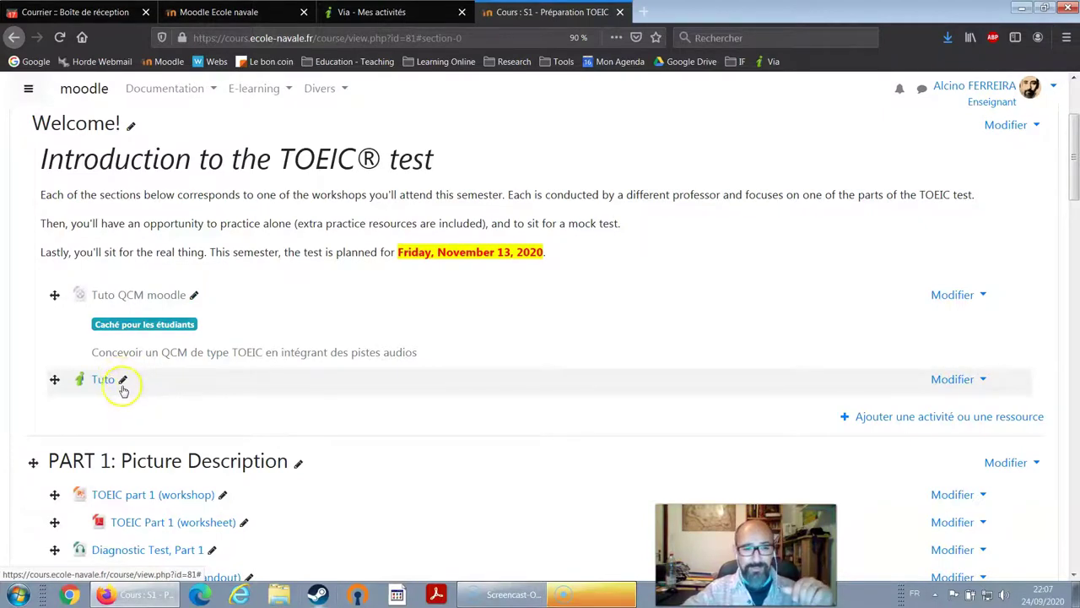
click(107, 380)
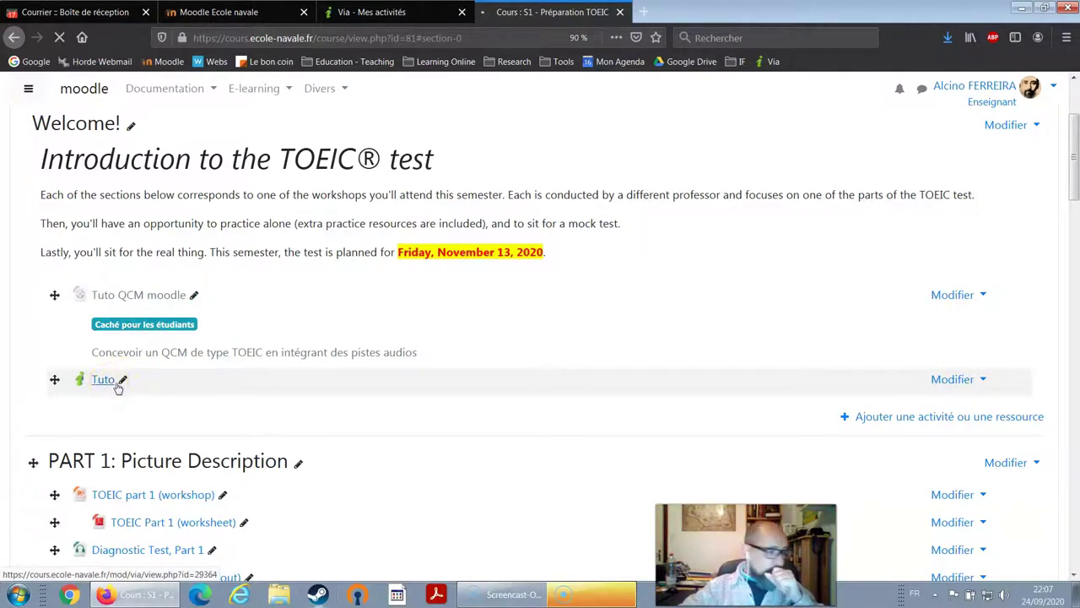
click(140, 386)
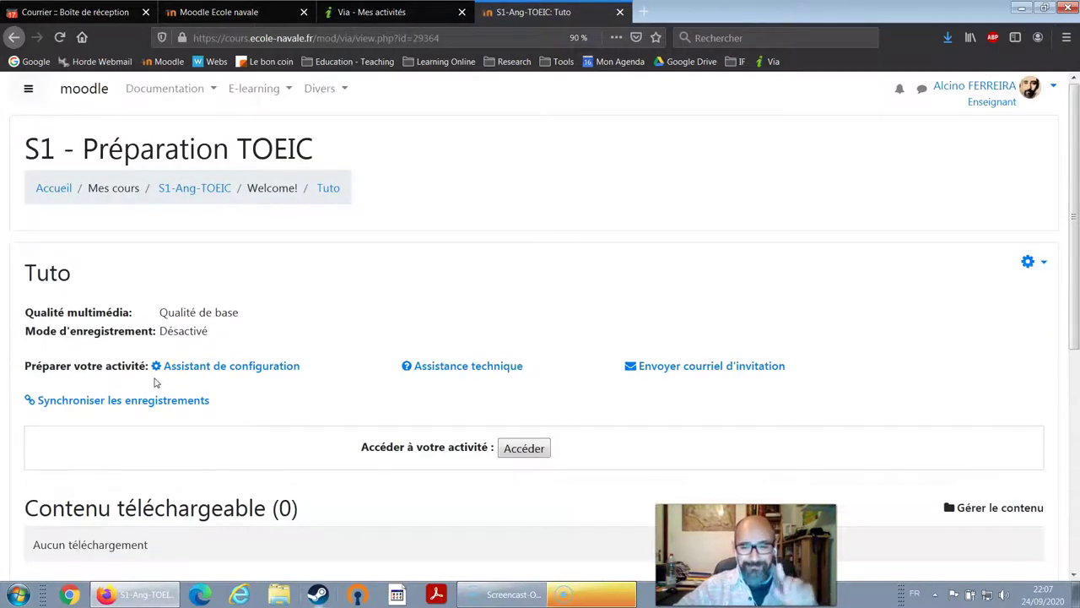
- Access the Tuto activity and launch it with the already installed Via application
click(224, 393)
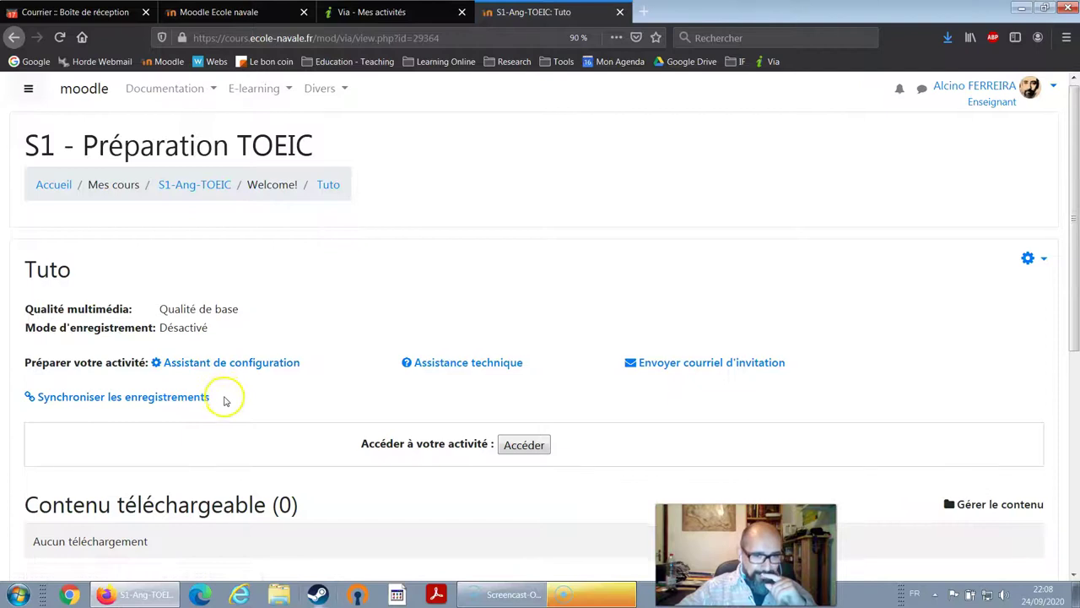
scroll(355, 388, down, 2)
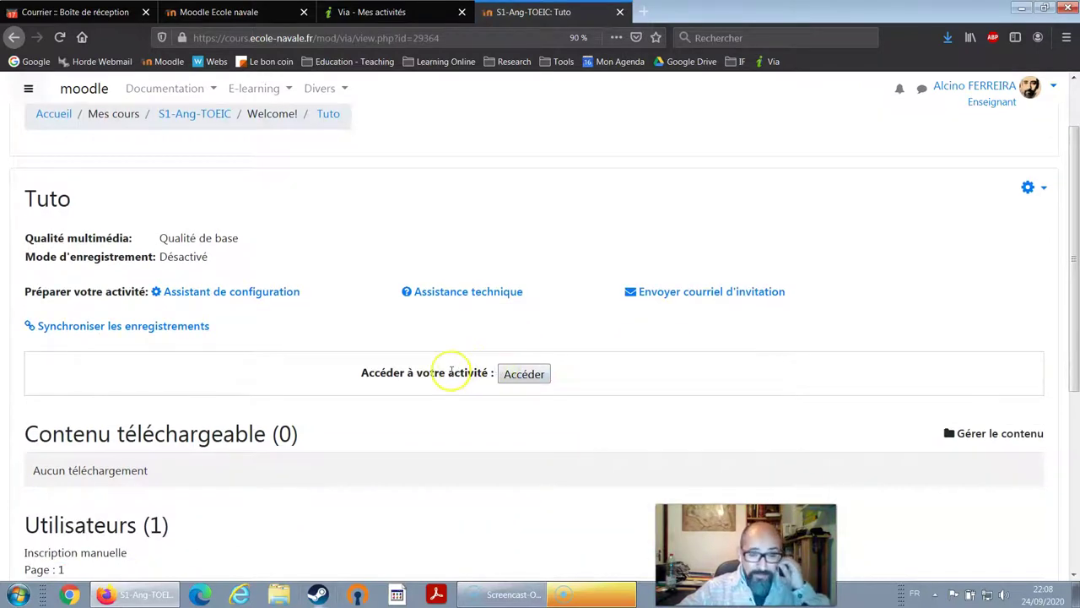
click(527, 382)
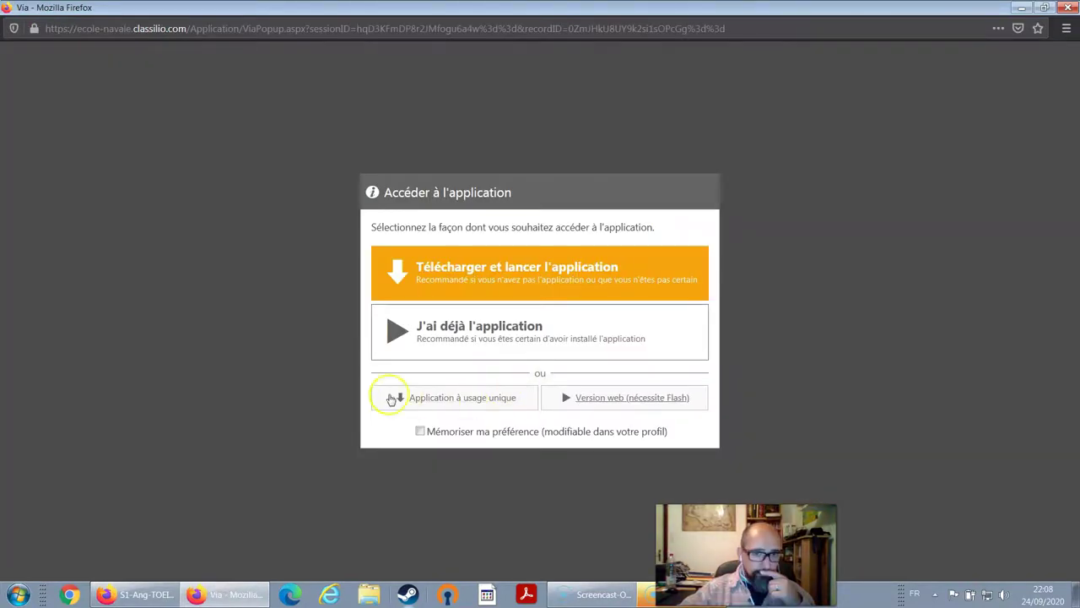
click(485, 335)
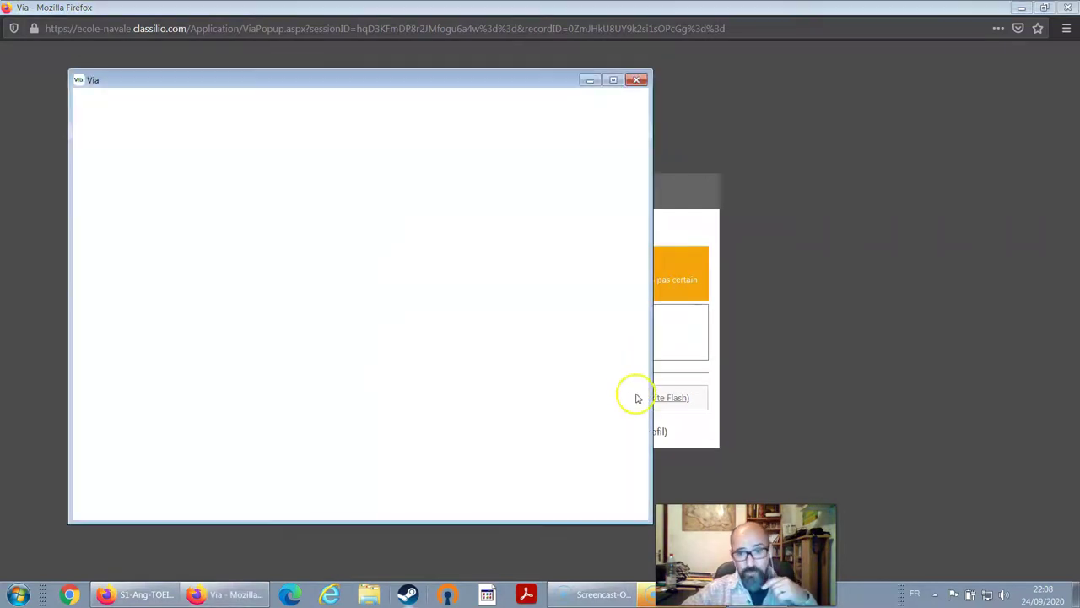